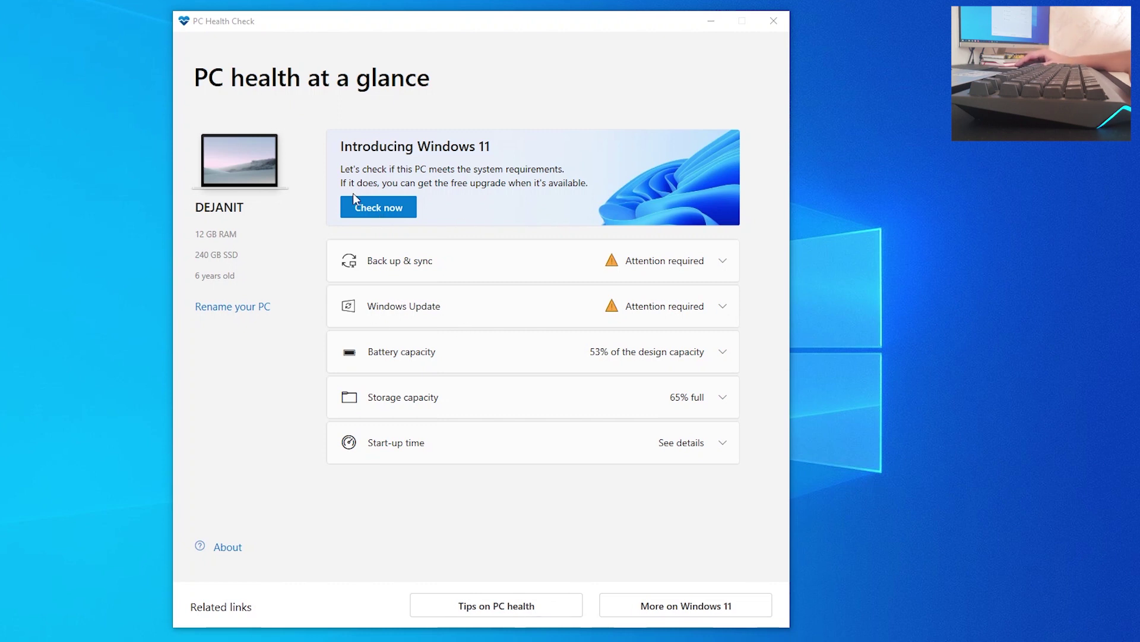
Run PC Health Check's Windows 11 check, which flags the unsupported Intel Core i5-5200U processor
left_click(380, 210)
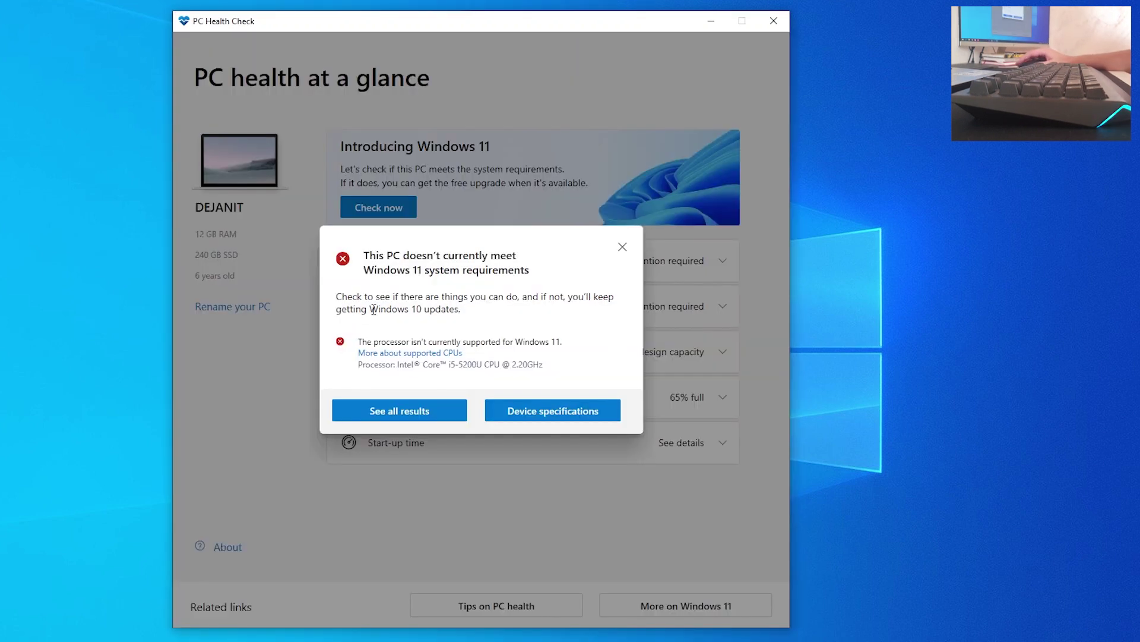
Review the 'doesn't meet requirements' message and open the full list of check results
left_click_drag(365, 252, 498, 276)
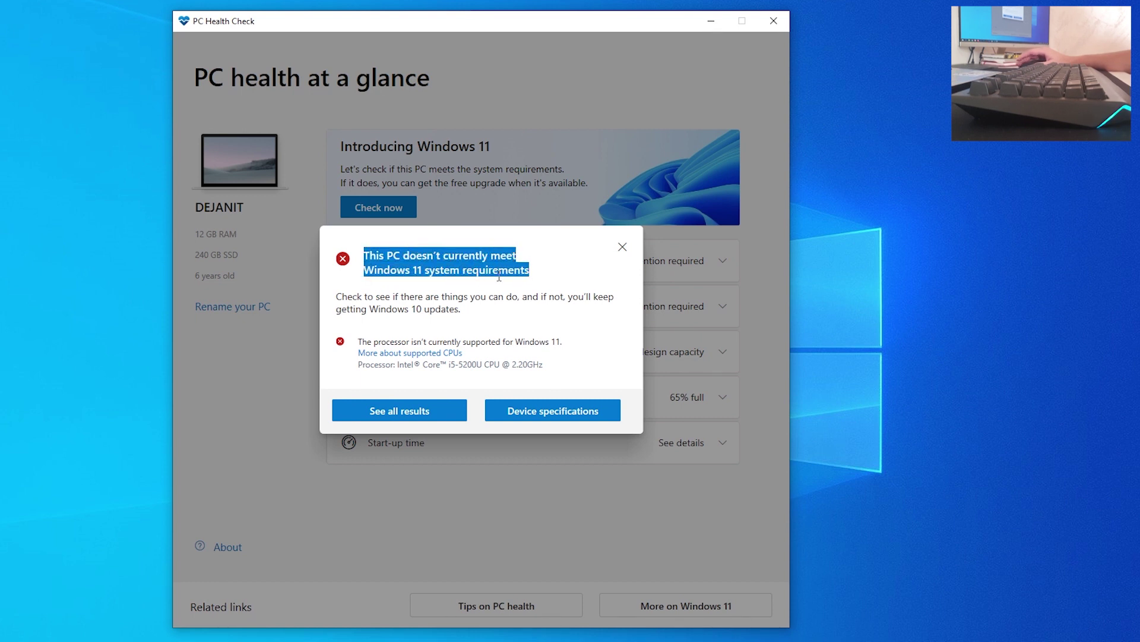
left_click(473, 287)
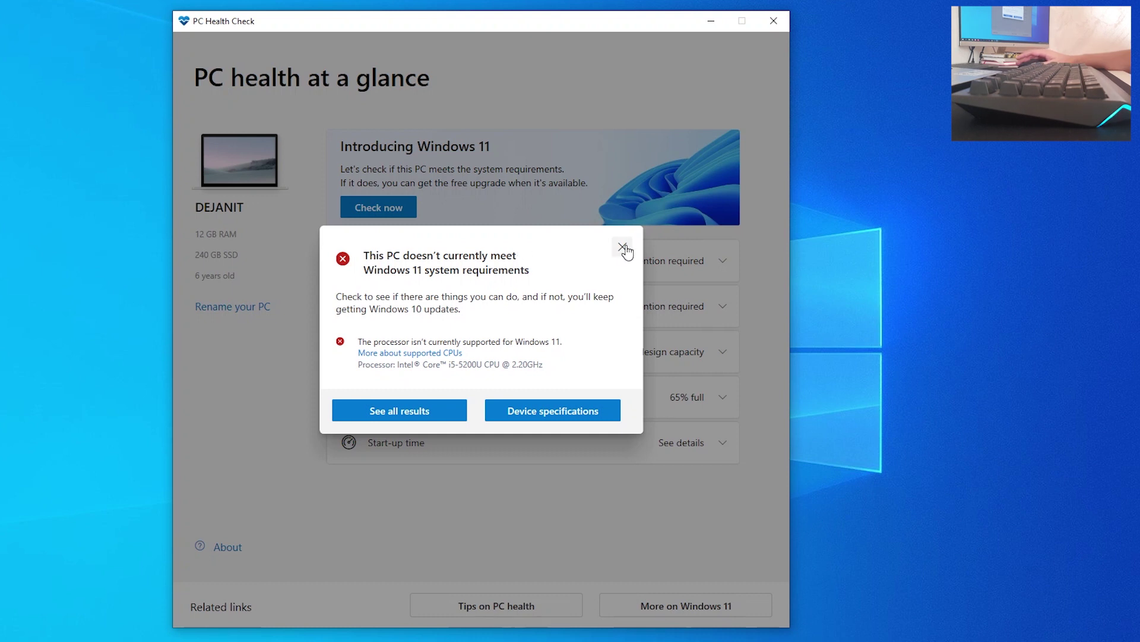
left_click(433, 410)
Close PC Health Check and check the Download Windows 11 page's web address in Chrome
left_click(773, 20)
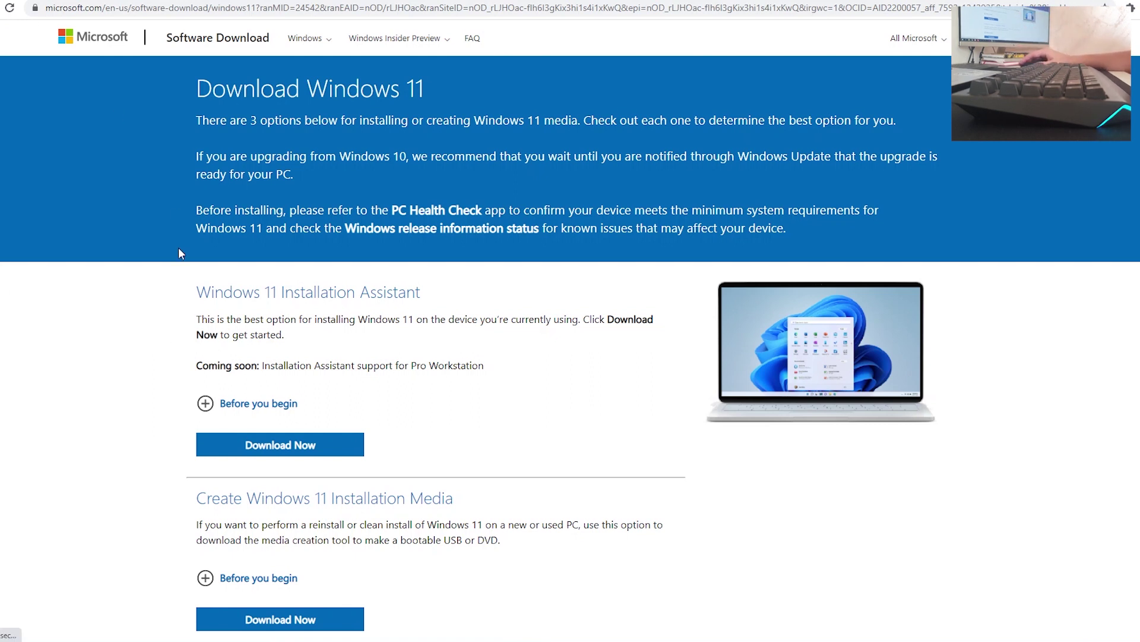
left_click(54, 6)
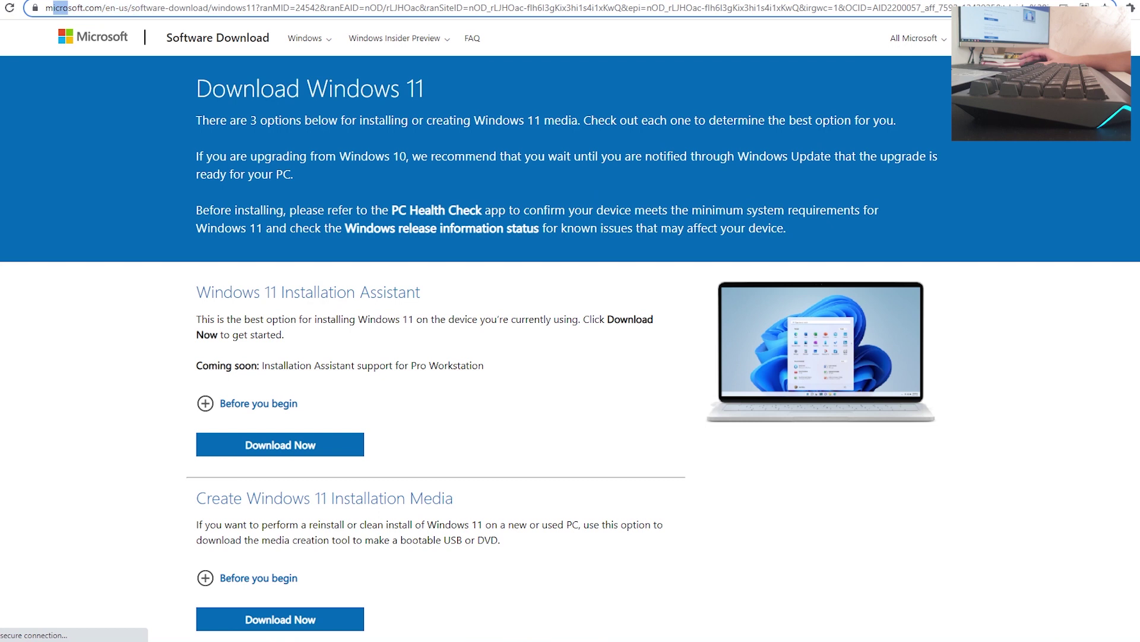
left_click(96, 8)
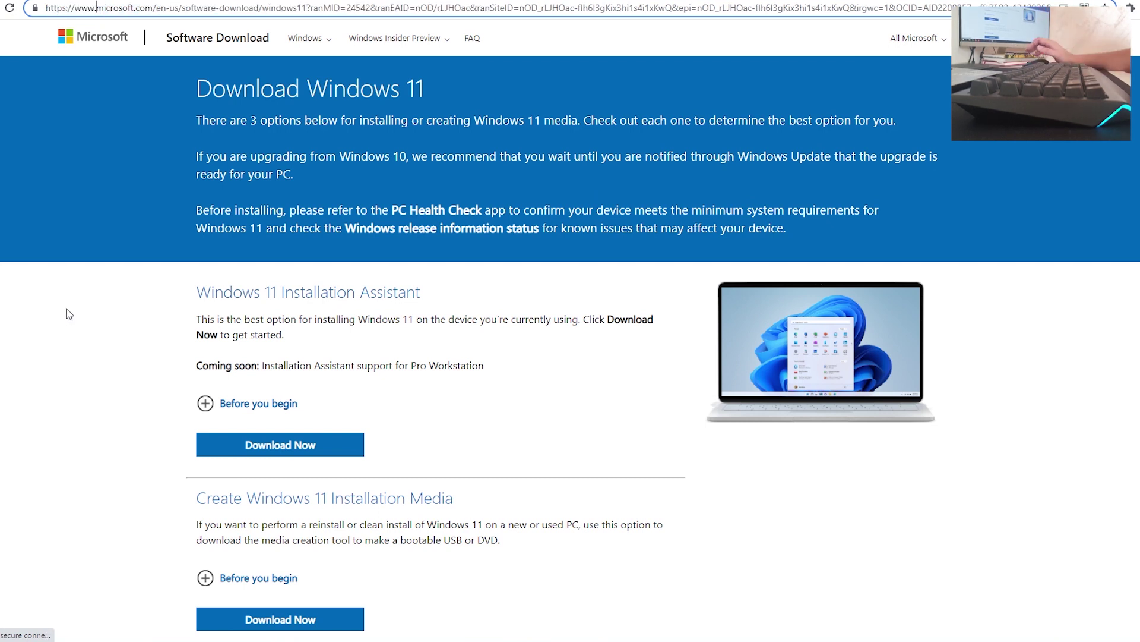
left_click(119, 318)
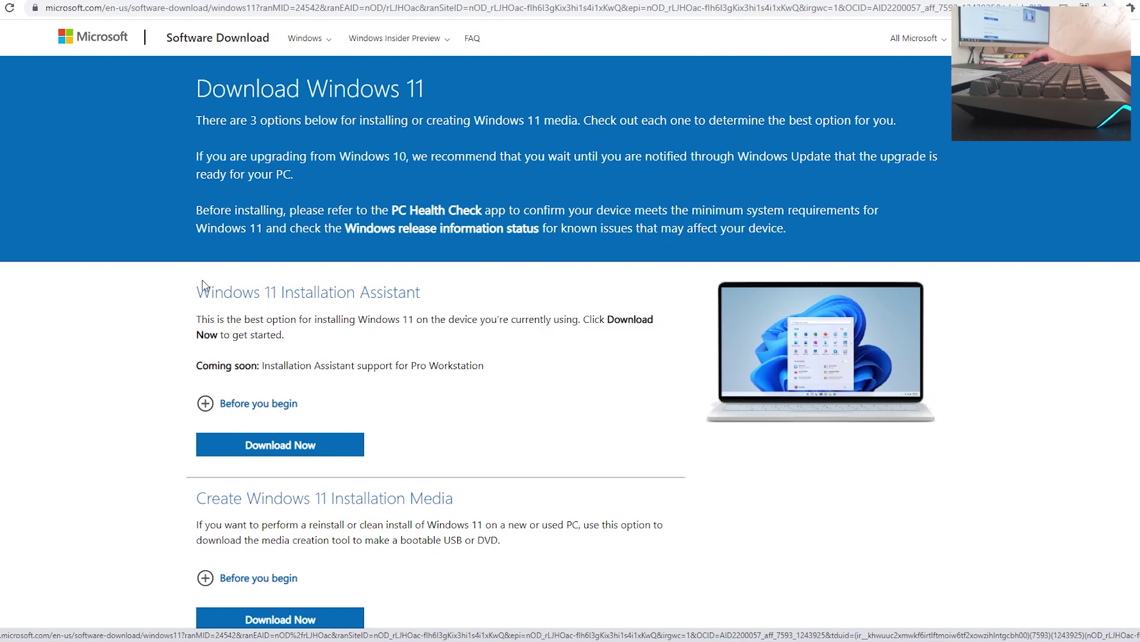
Scroll past Installation Assistant and Installation Media to the Disk Image (ISO) section
left_click_drag(200, 300, 421, 289)
scroll(190, 324, "down", 3)
left_click_drag(203, 301, 482, 313)
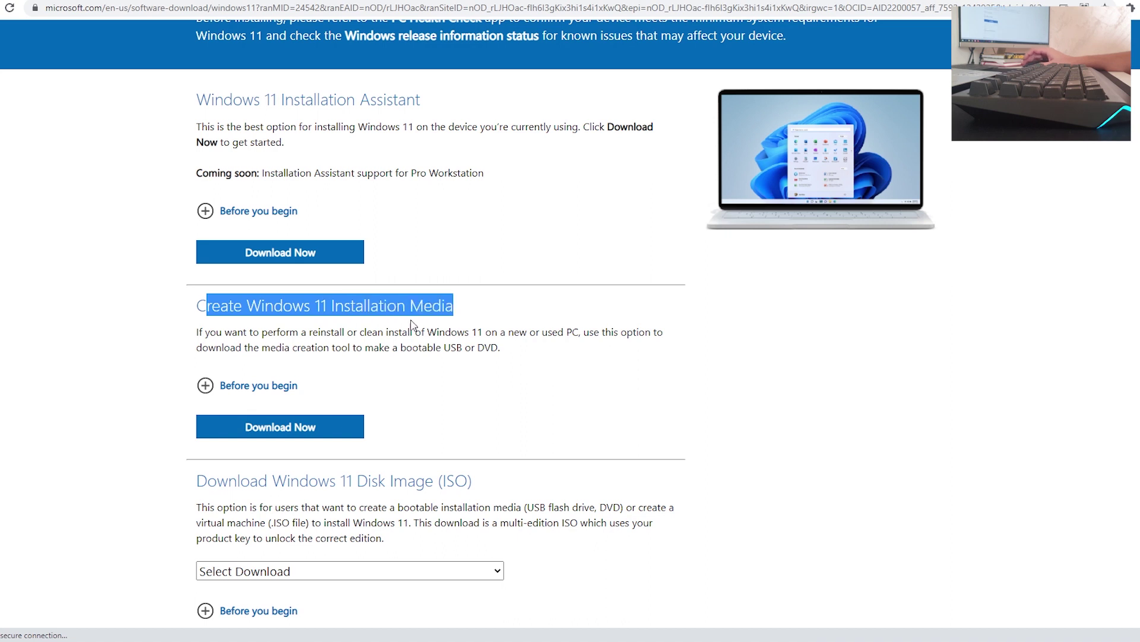
left_click(412, 323)
scroll(119, 325, "down", 3)
left_click_drag(197, 290, 490, 297)
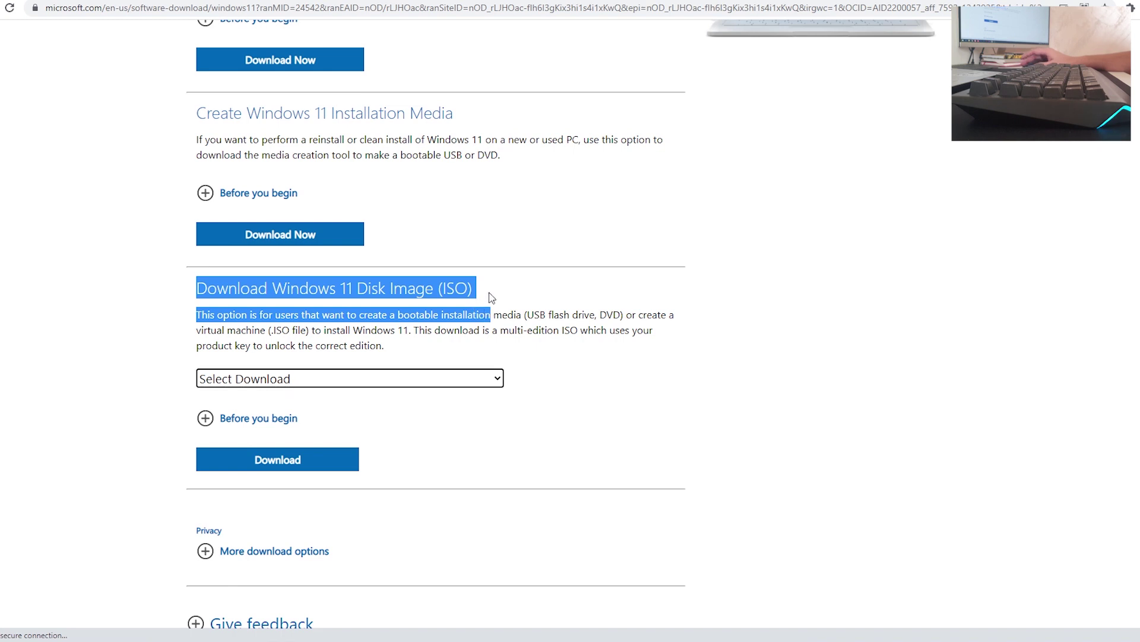
Select Windows 11 as the ISO download and submit the choice
left_click(161, 349)
left_click(280, 378)
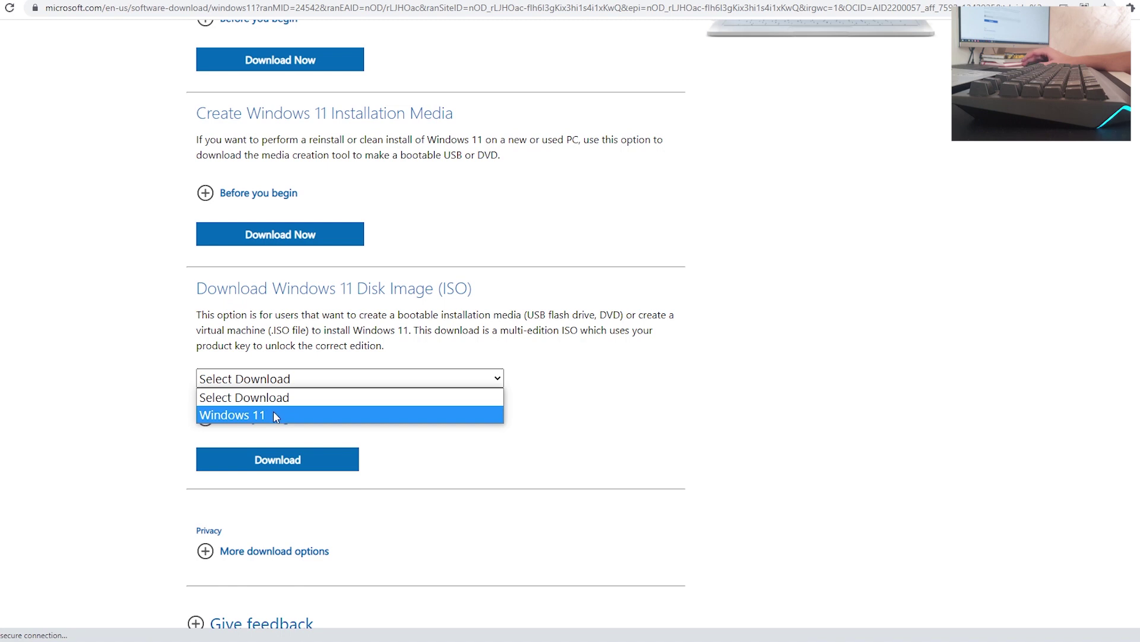
left_click(274, 414)
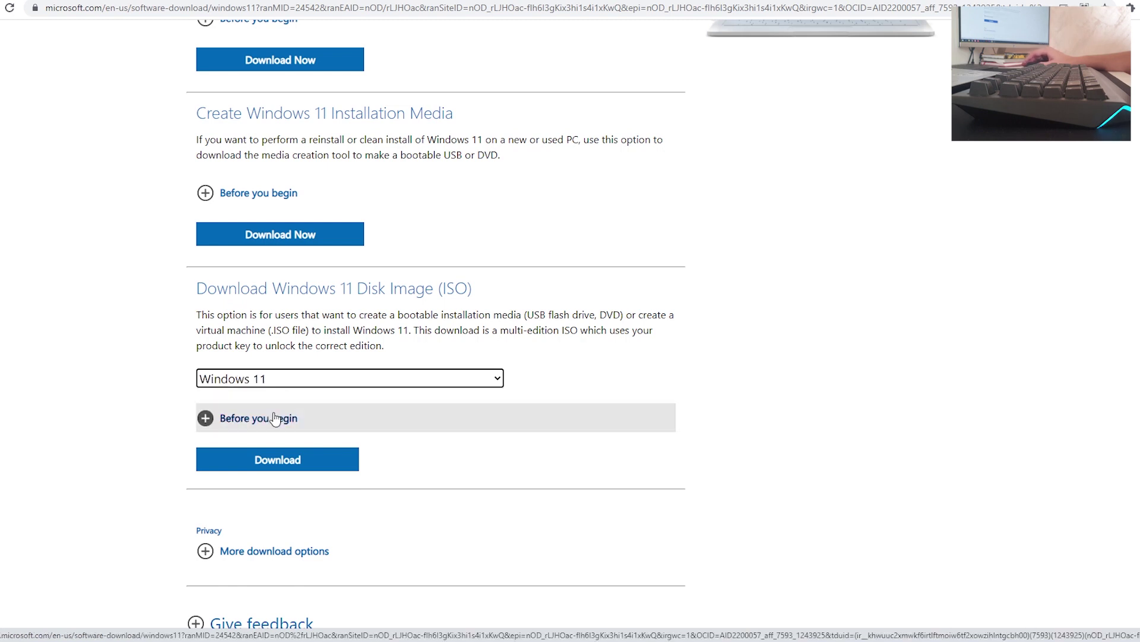
left_click(260, 469)
scroll(260, 473, "down", 5)
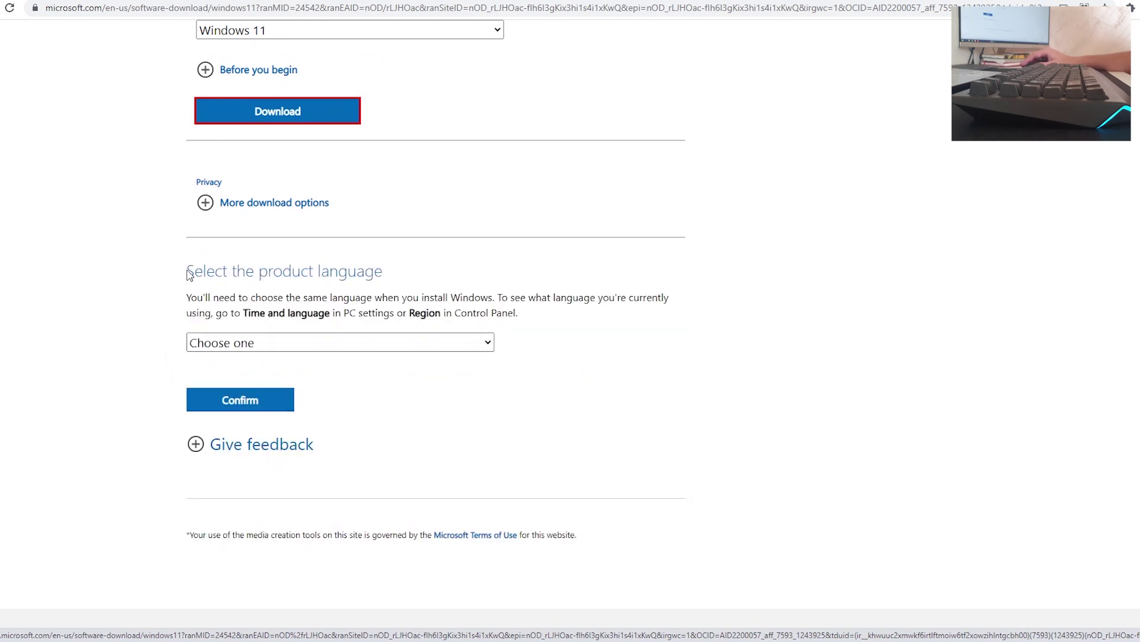
Choose English International as the product language and confirm it
left_click_drag(188, 274, 288, 280)
left_click(315, 343)
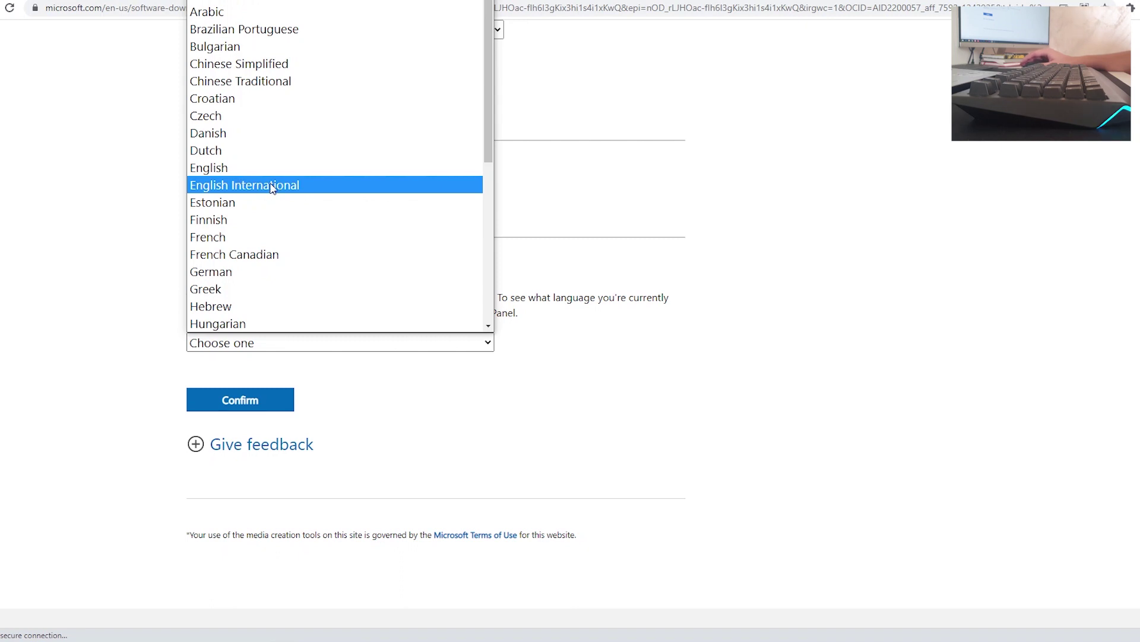
left_click(270, 186)
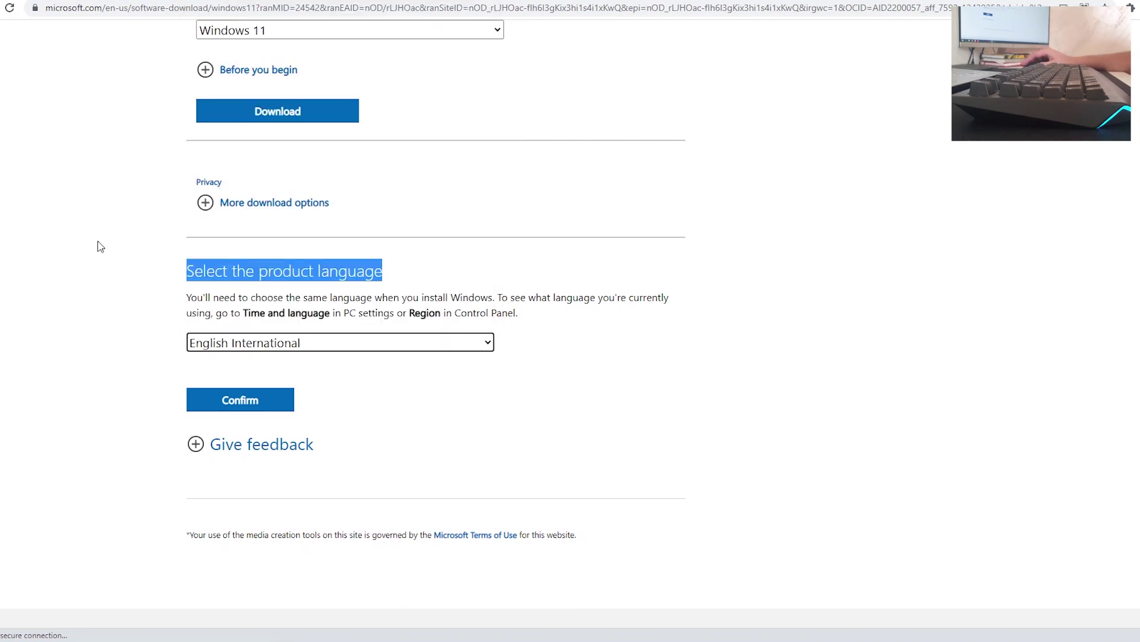
left_click(243, 399)
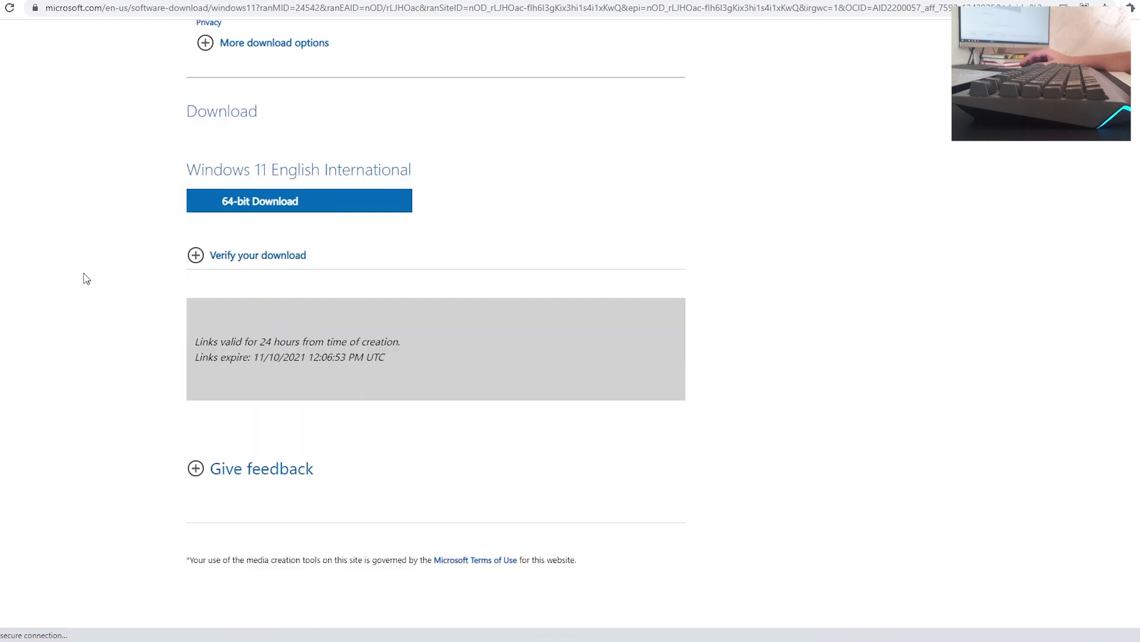
Start the 64-bit Windows 11 English International ISO download
left_click_drag(186, 96, 421, 95)
left_click(122, 117)
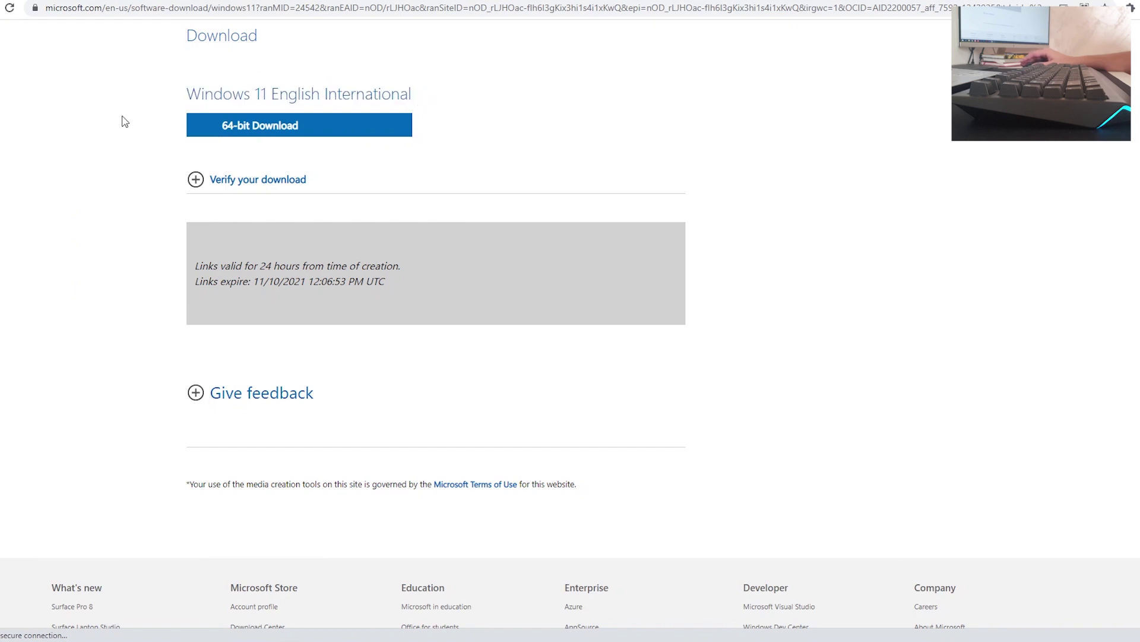
left_click(287, 124)
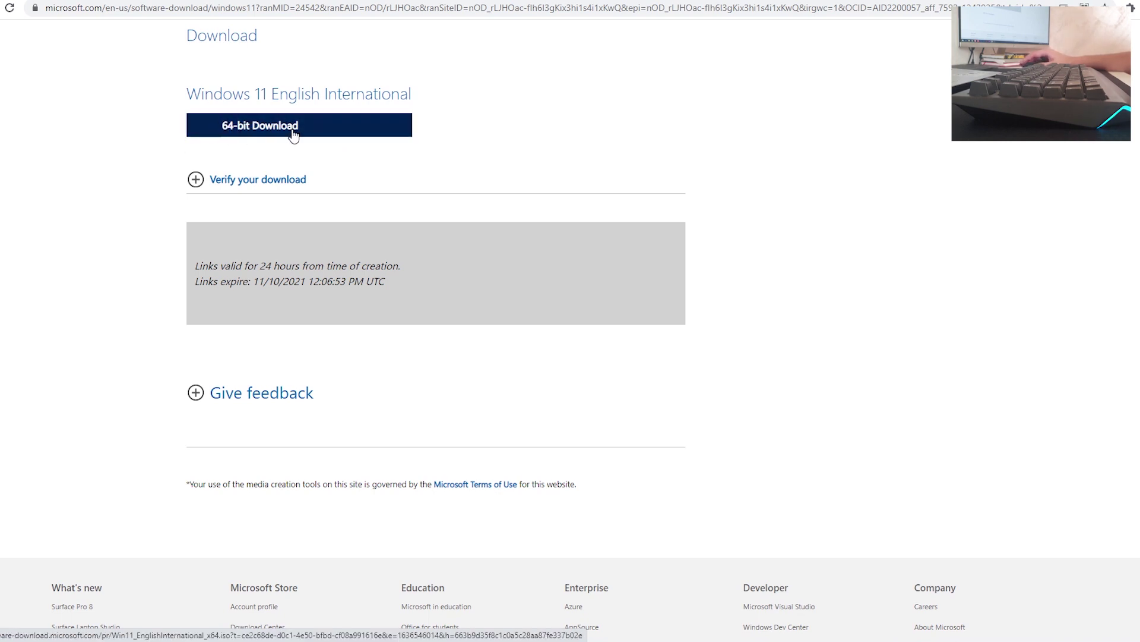
left_click(249, 126)
Cancel saving, since Downloads already holds Win11_EnglishInternational_x64, and return to the desktop
mouse_move(247, 67)
left_mouse_down()
mouse_move(206, 74)
mouse_move(249, 76)
left_mouse_up()
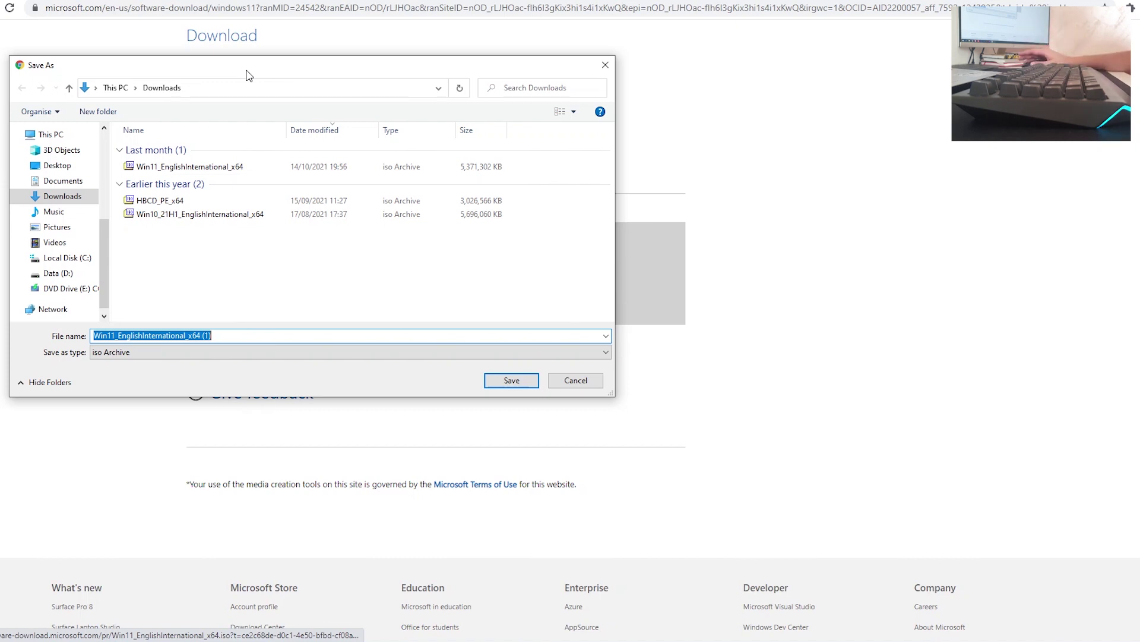
left_click_drag(245, 76, 282, 80)
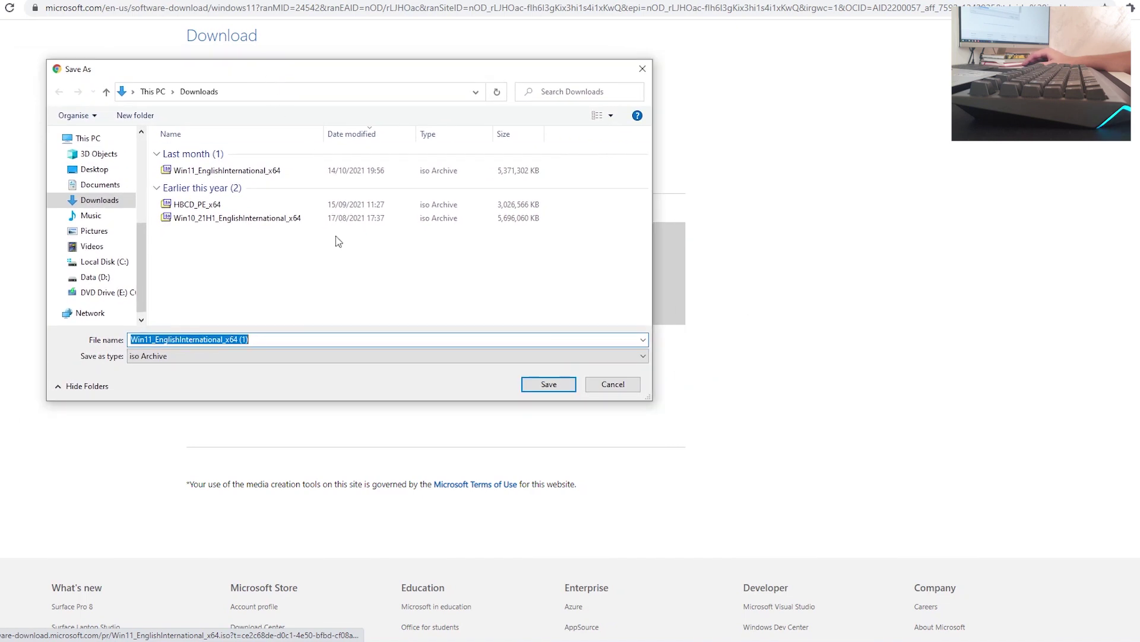
left_click(555, 388)
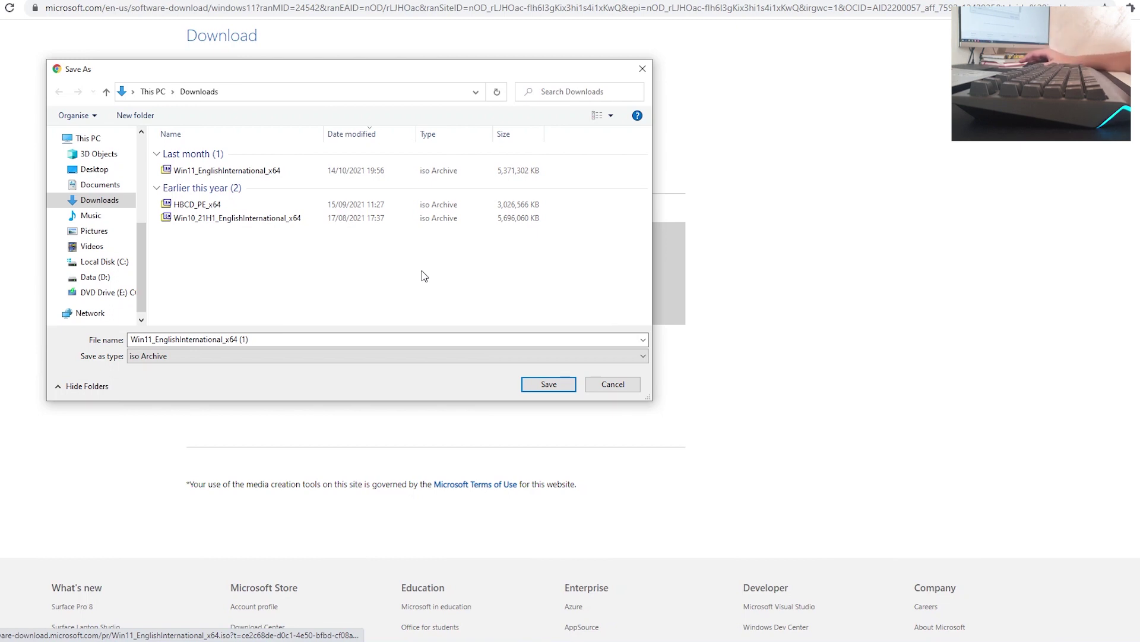
left_click(220, 171)
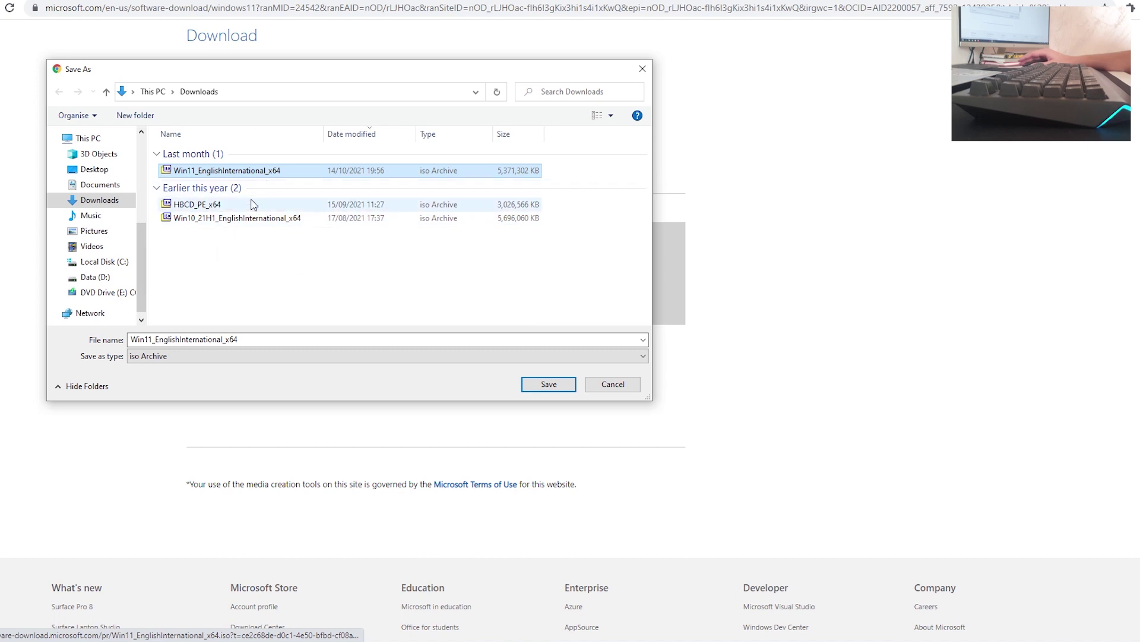
left_click(297, 290)
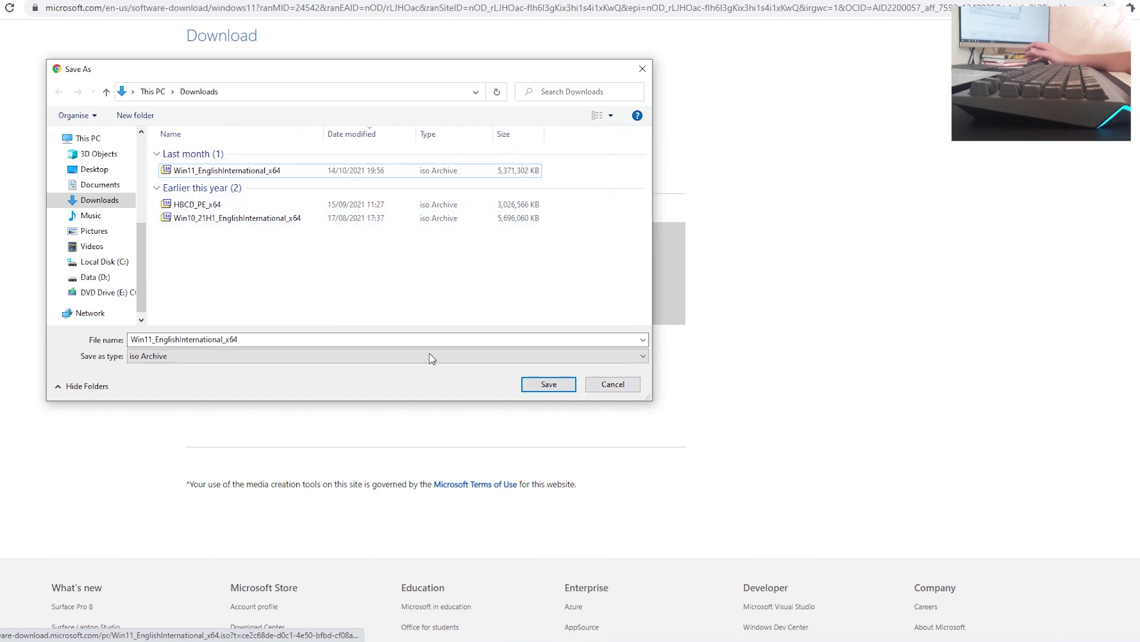
left_click(612, 384)
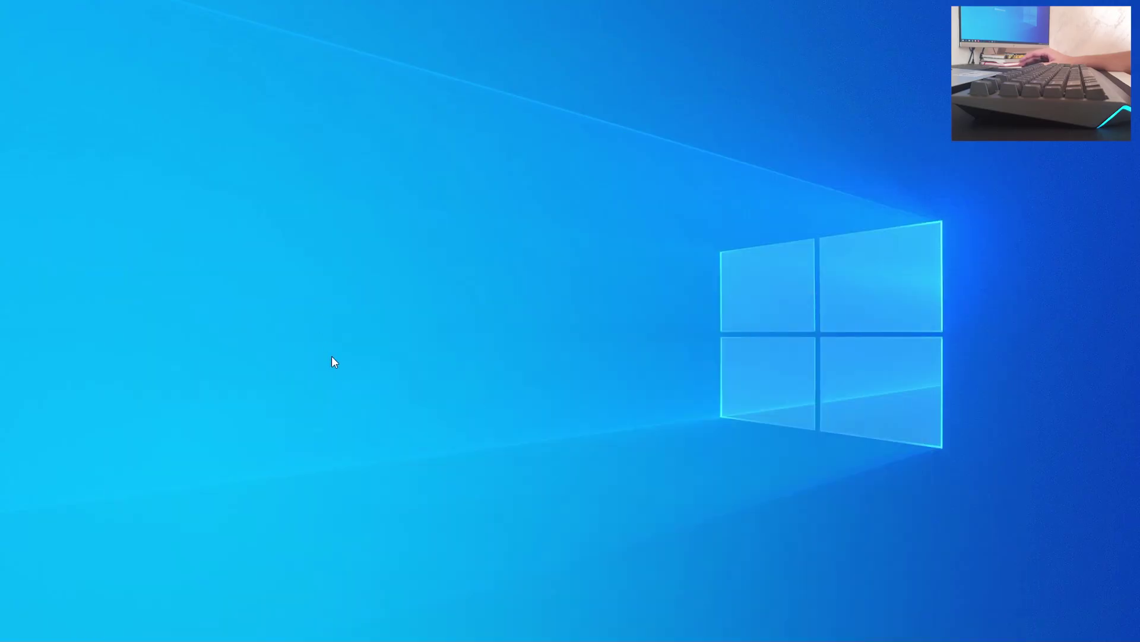
right_click(319, 299)
Refresh the desktop and try searching the Start menu for 'REGISTRY'
left_click(328, 336)
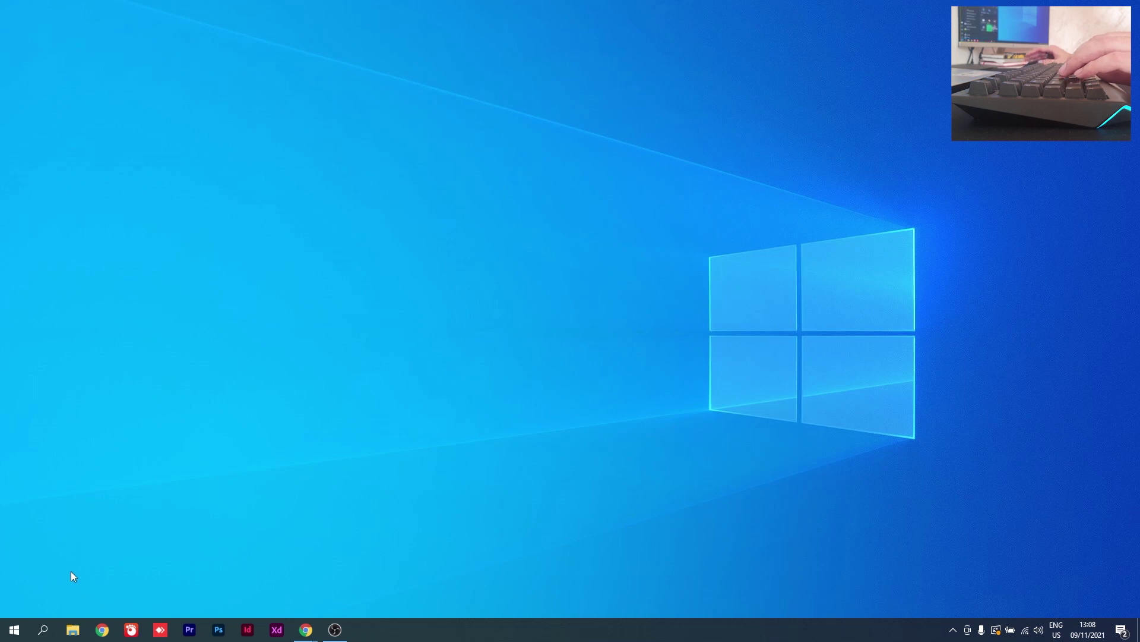
left_click(6, 634)
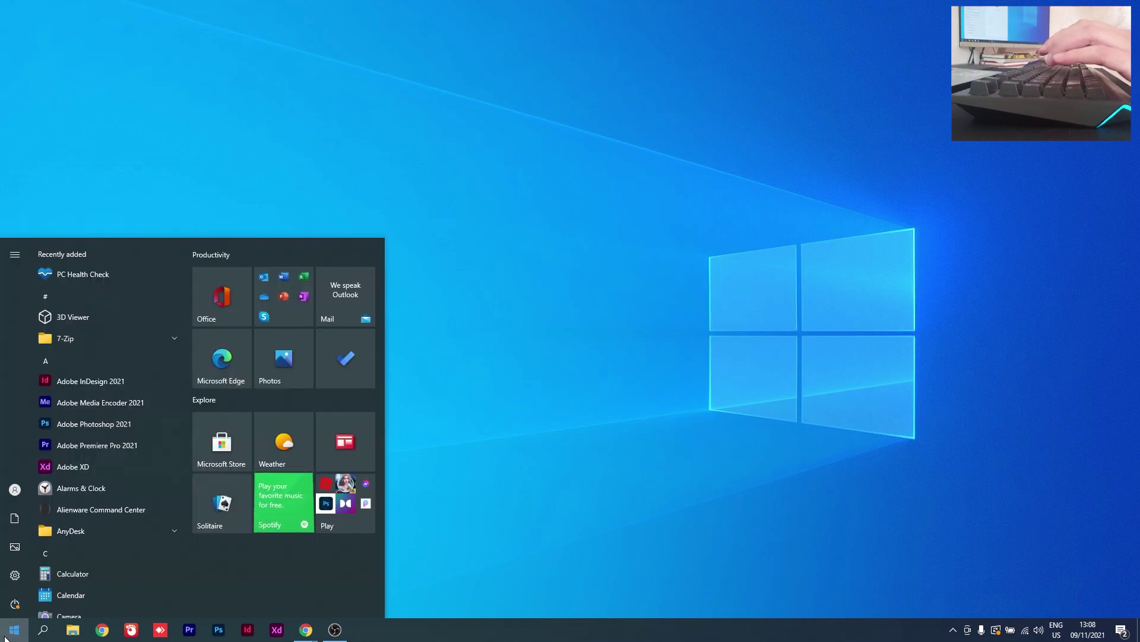
type("REGISTRY")
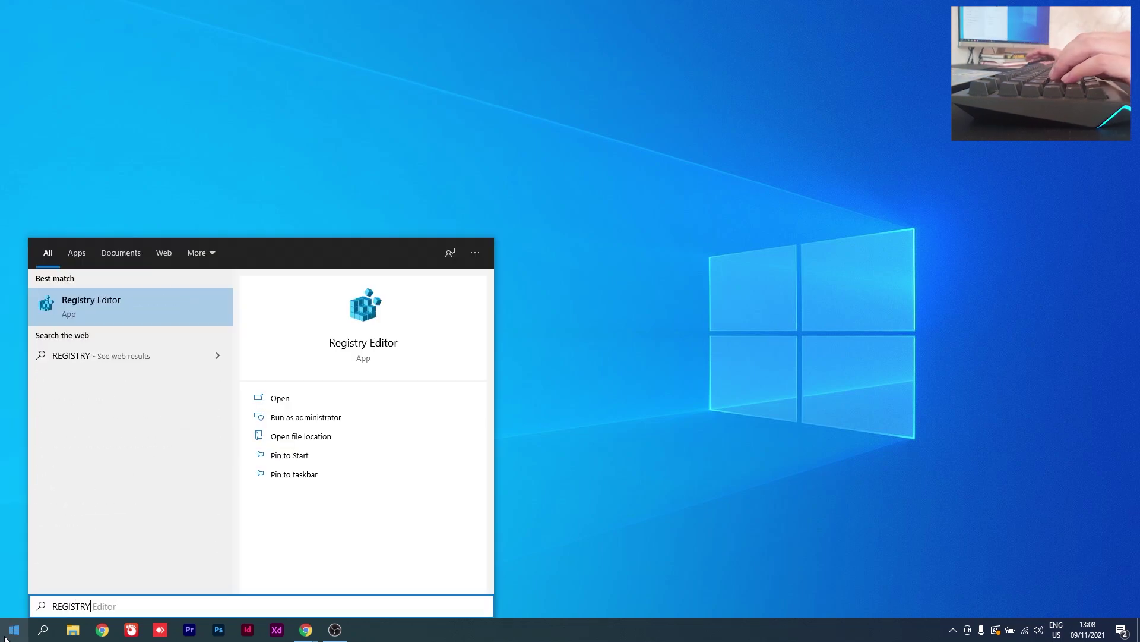
left_click(796, 419)
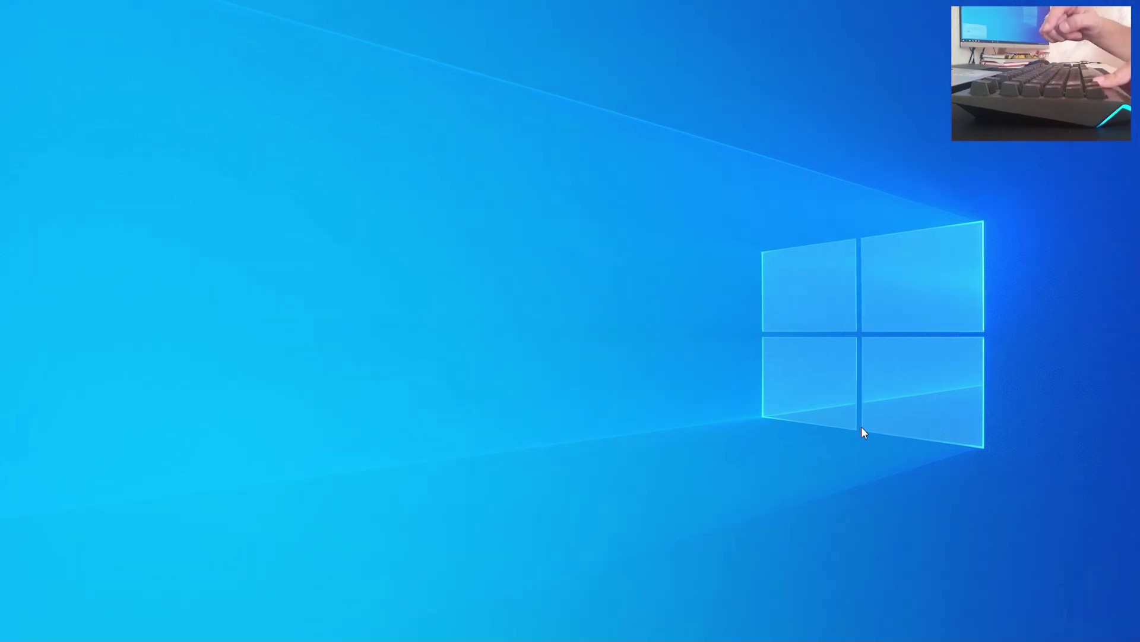
Launch Registry Editor by running REGEDIT from the Win+R Run dialog
key("super+r")
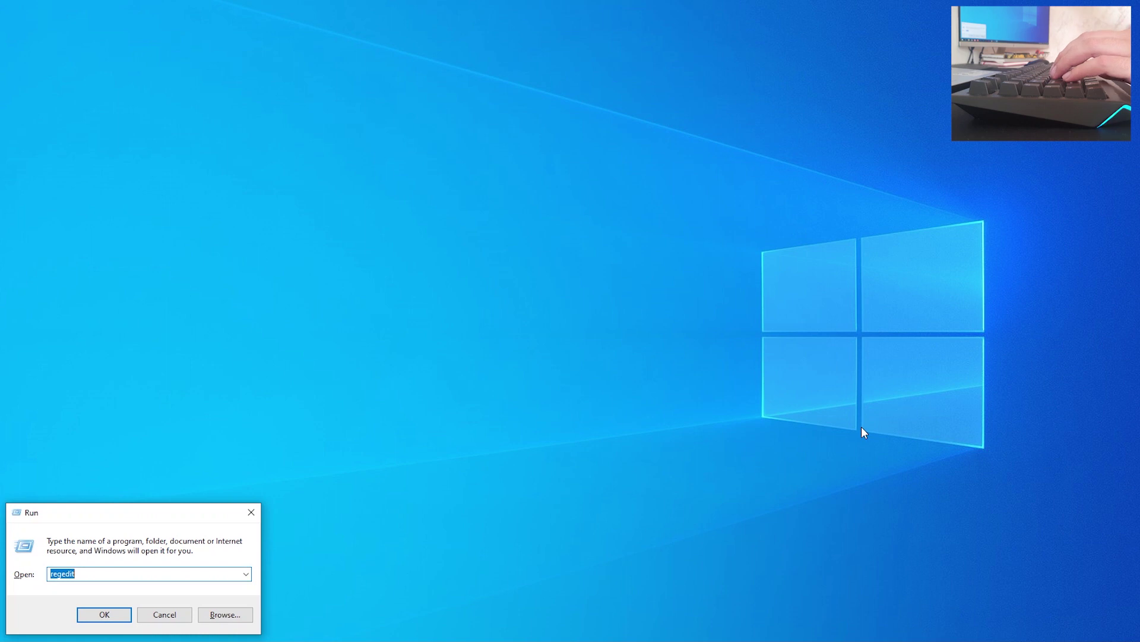
type("REGEDIT")
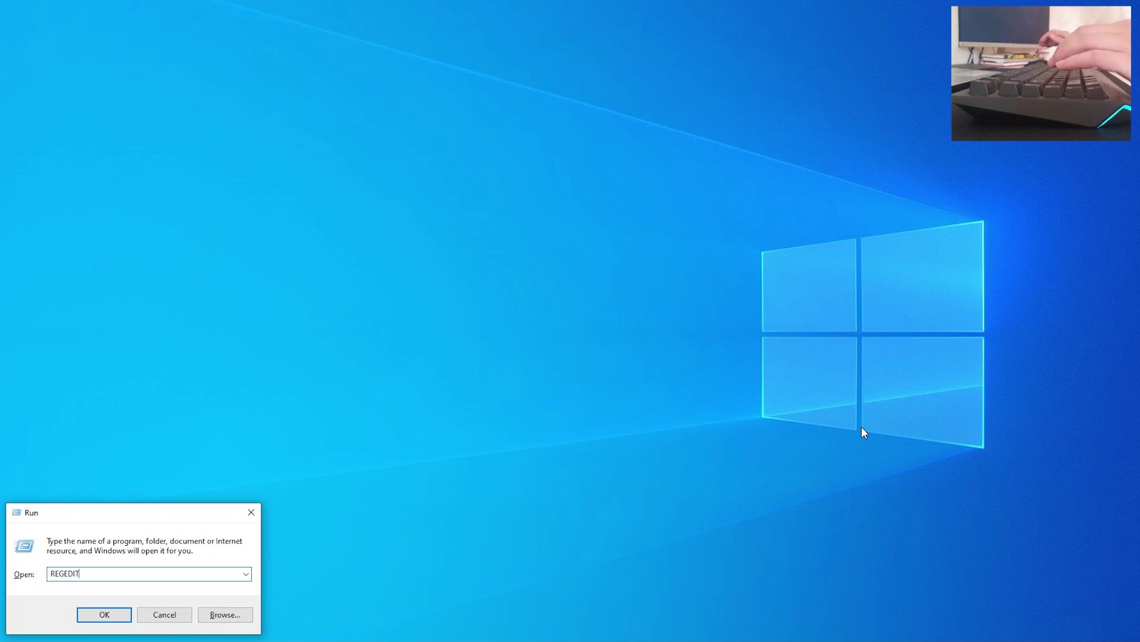
key("Return")
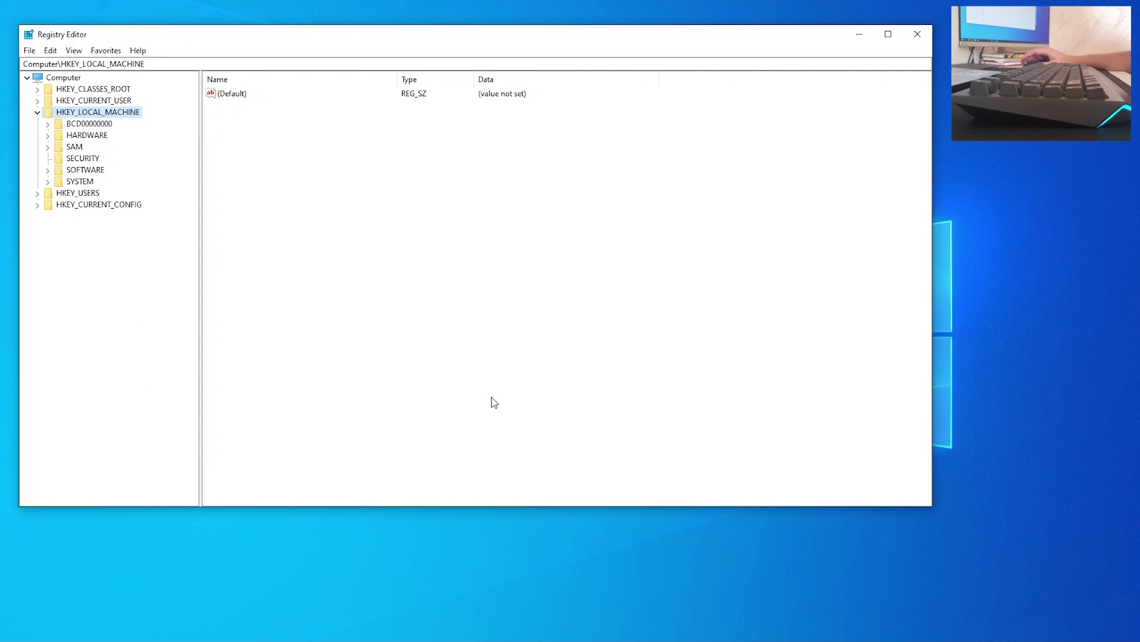
Expand HKEY_LOCAL_MACHINE > SYSTEM > Setup and open MoSetup to reveal its Volatile subkey
left_click(38, 113)
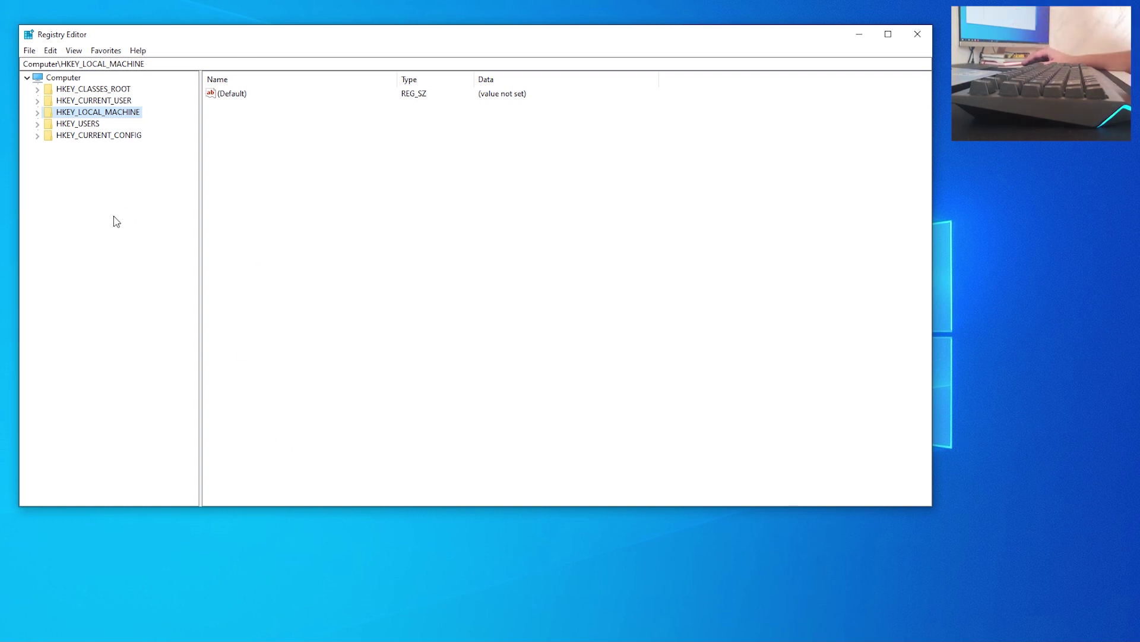
left_click(38, 113)
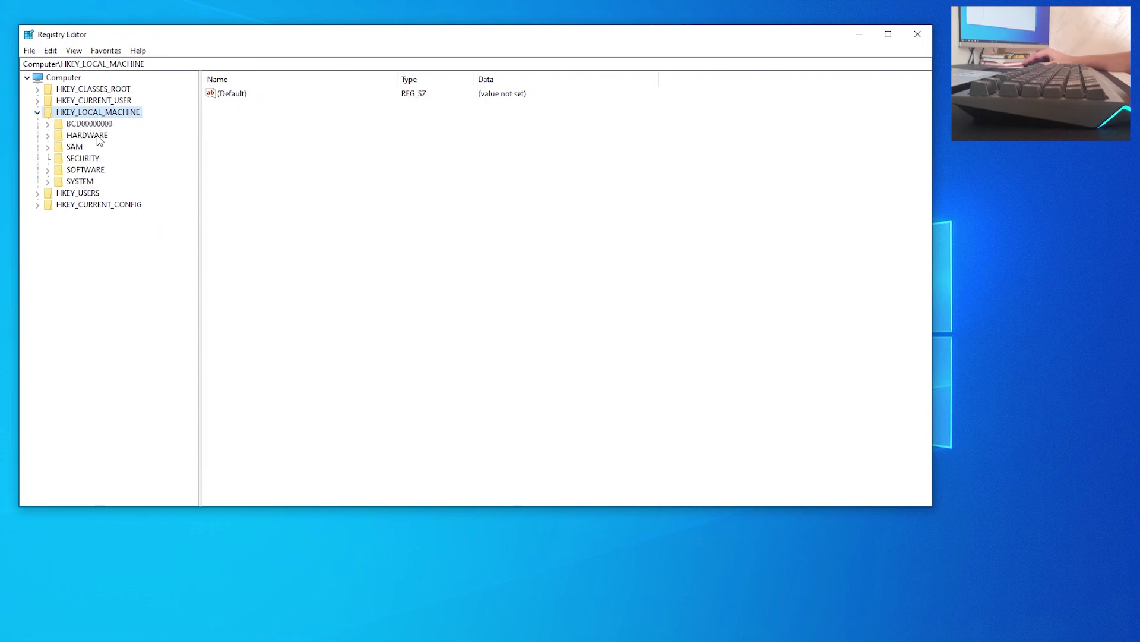
left_click(48, 182)
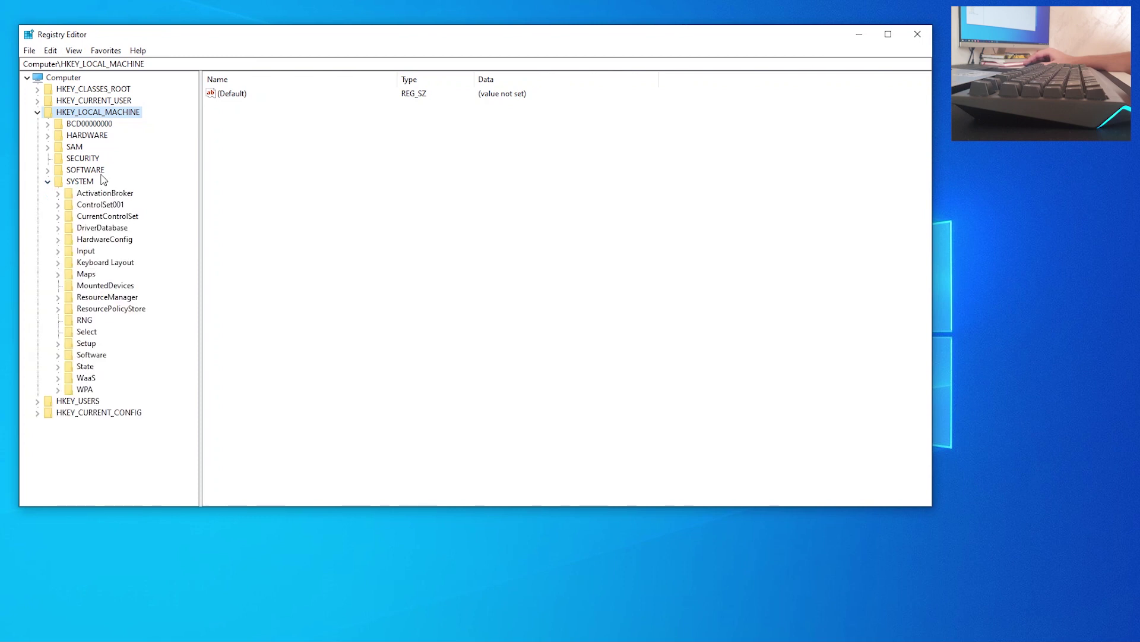
left_click(58, 343)
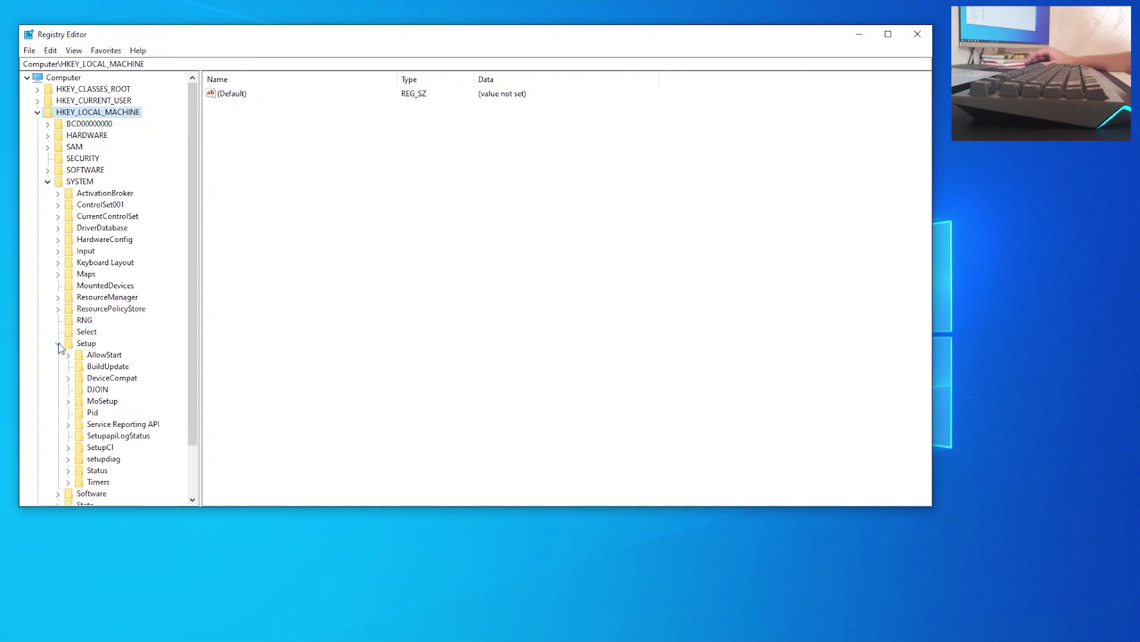
scroll(146, 364, "down", 2)
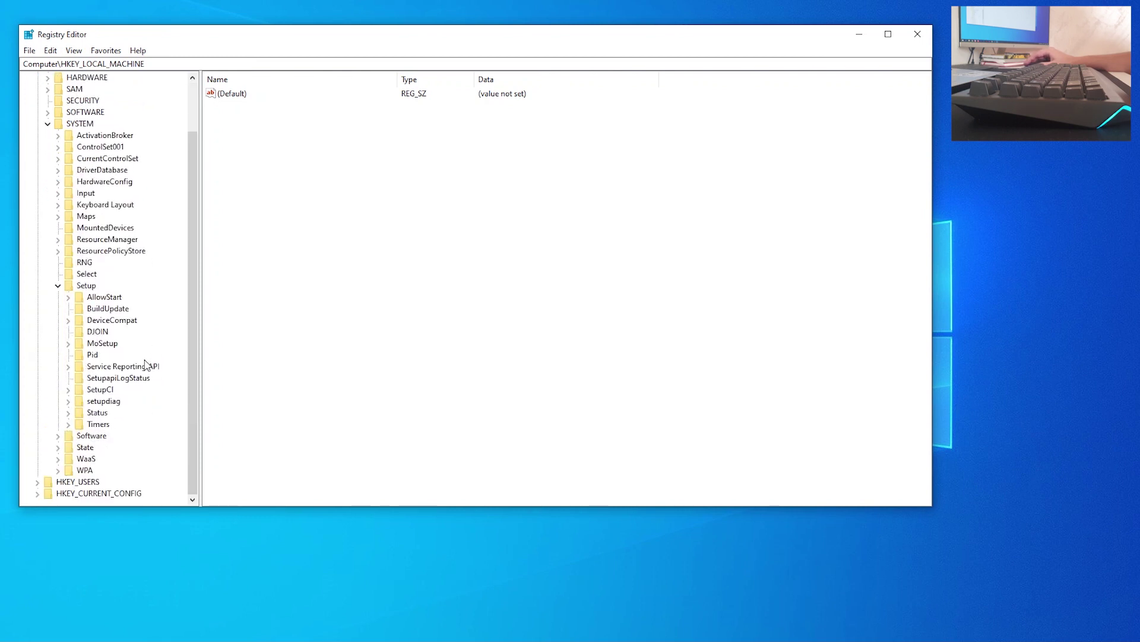
left_click(102, 344)
left_click(68, 344)
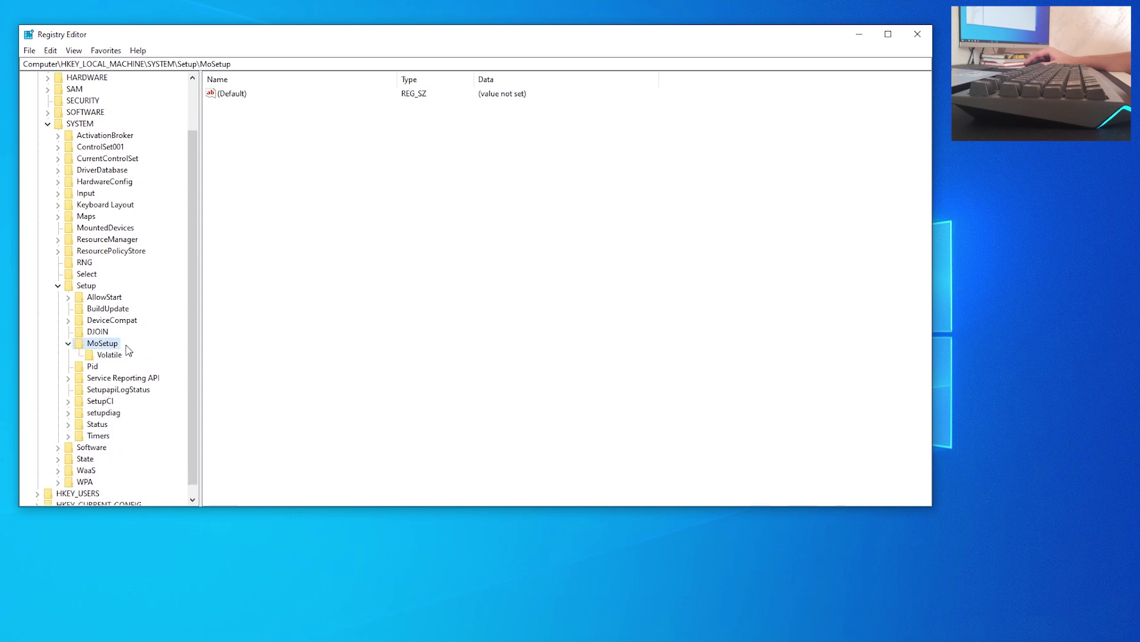